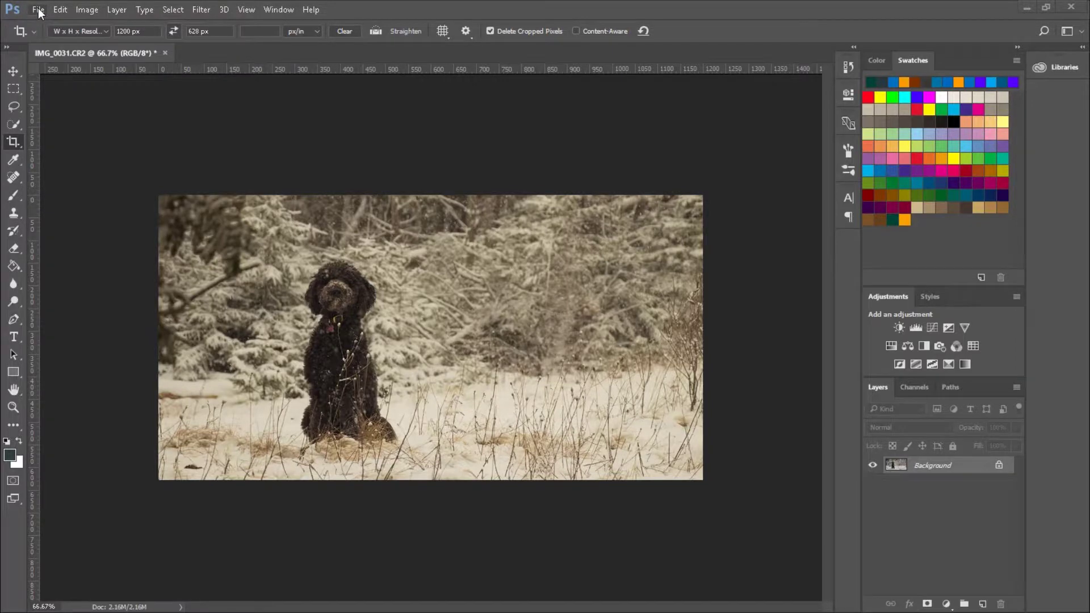
- Open the Export As settings for the dog photo and check its image size and canvas size
click(38, 10)
mouse_move(76, 205)
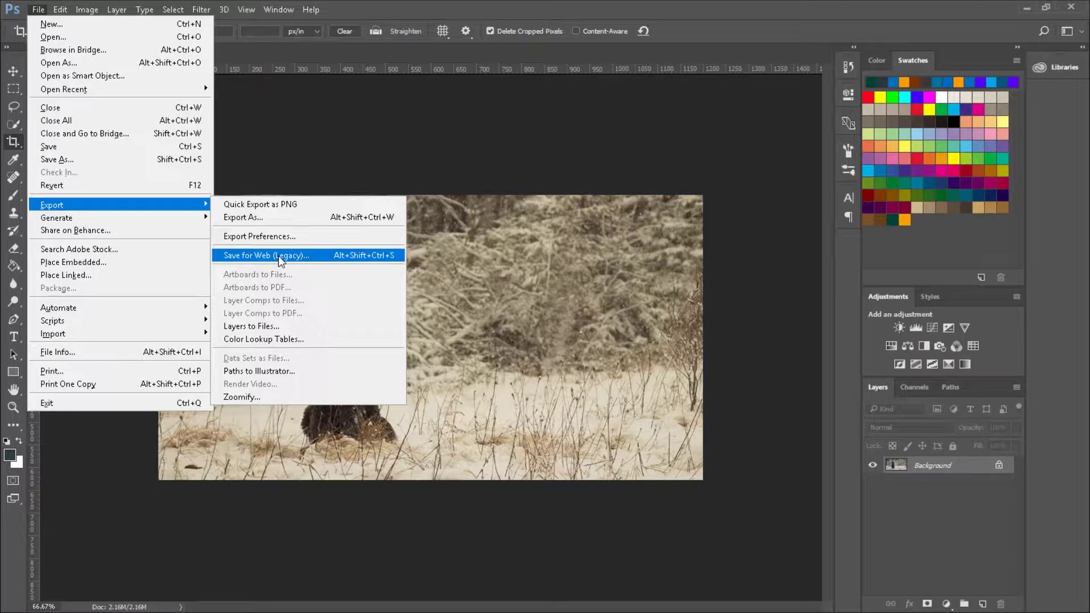
click(238, 218)
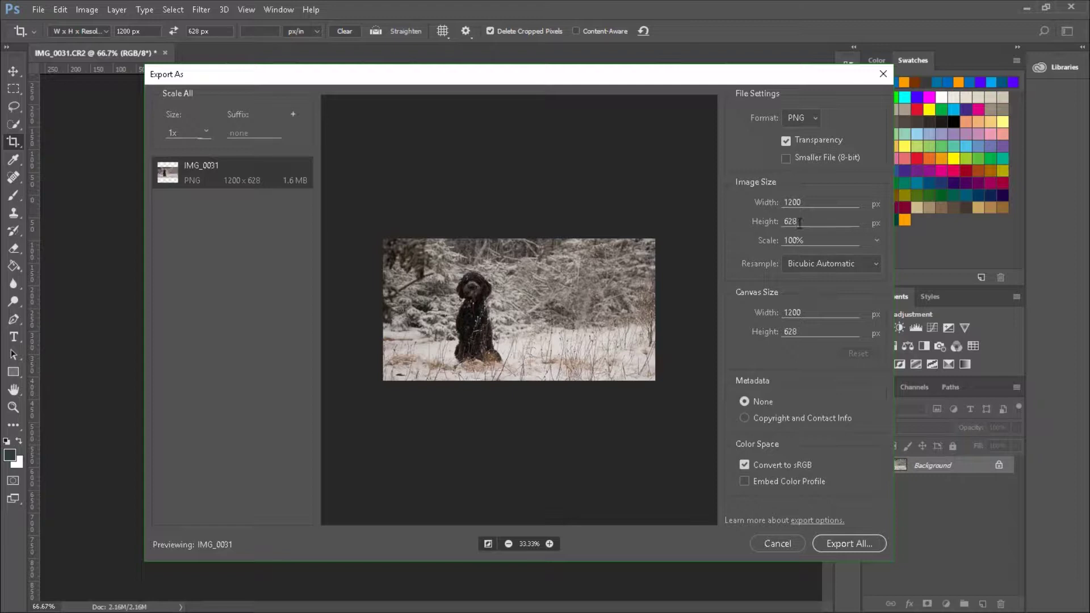
drag(800, 222, 785, 223)
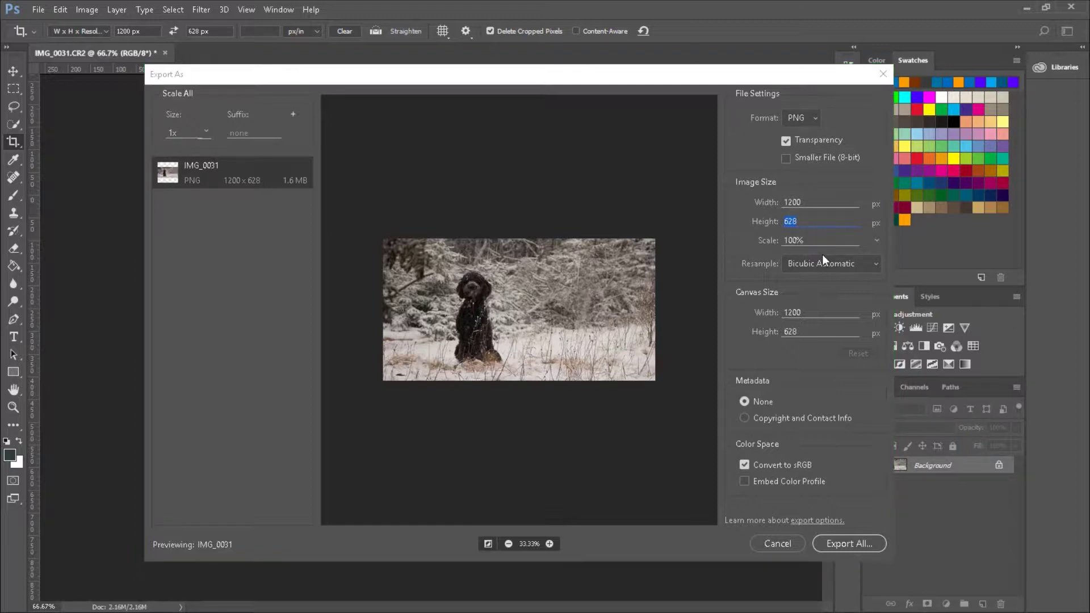
click(808, 312)
click(831, 332)
- Review the file formats available for the export
click(816, 117)
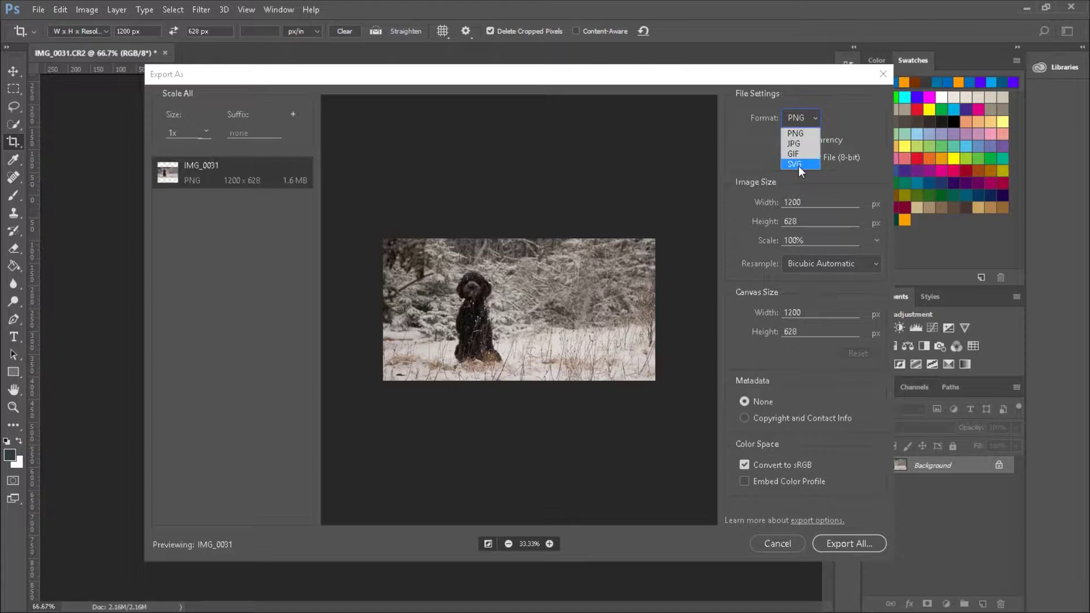
click(822, 124)
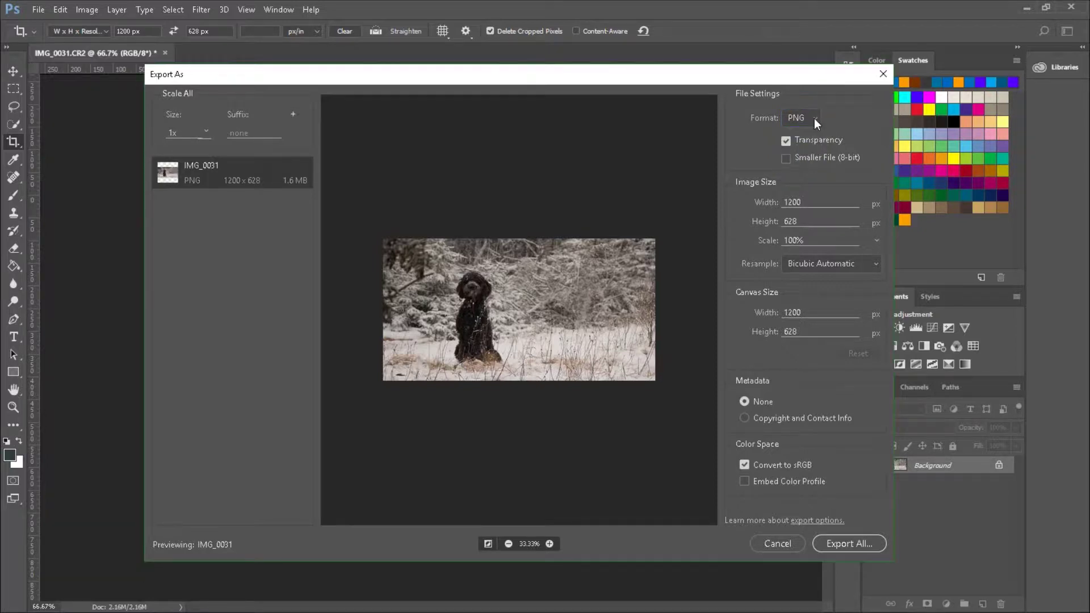
click(814, 119)
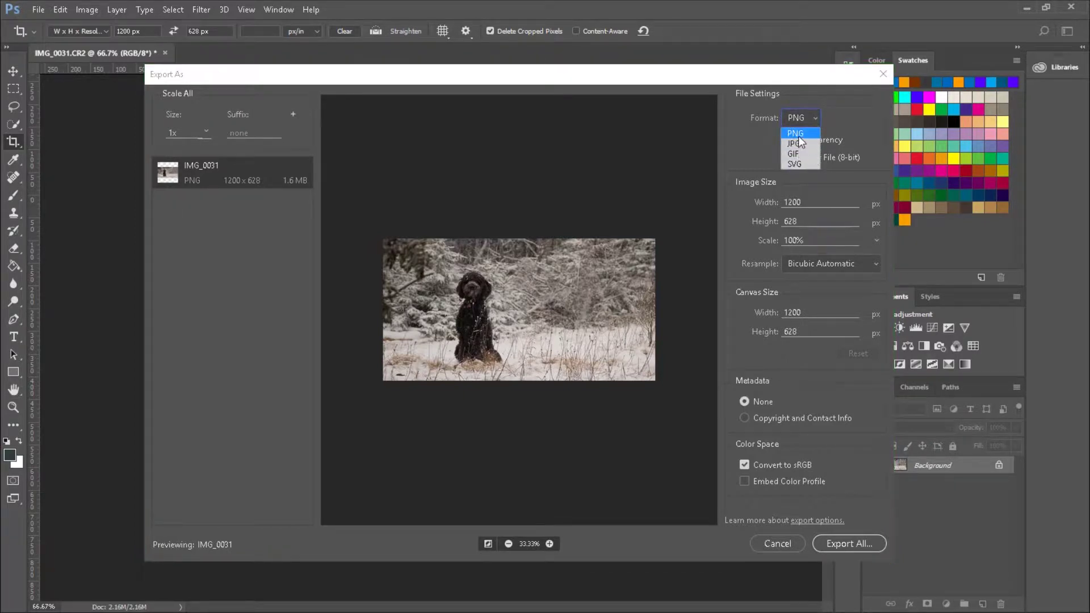
click(795, 78)
- Switch to Firefox and check the accepted image file types in Facebook's image ad specs and LinkedIn's company page image specifications
drag(0, 9, 641, 1)
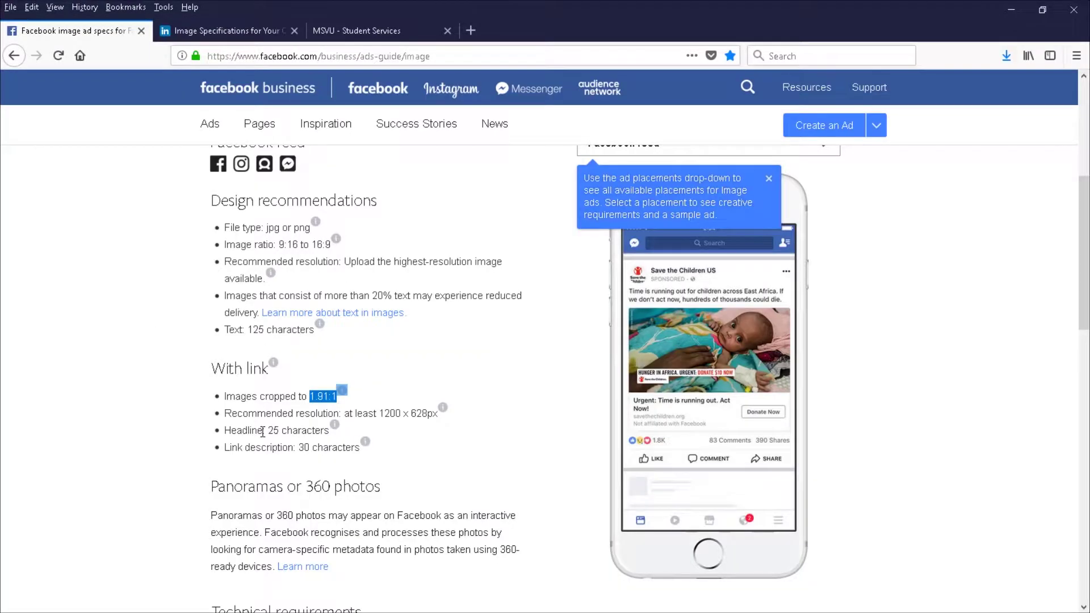
drag(267, 227, 311, 227)
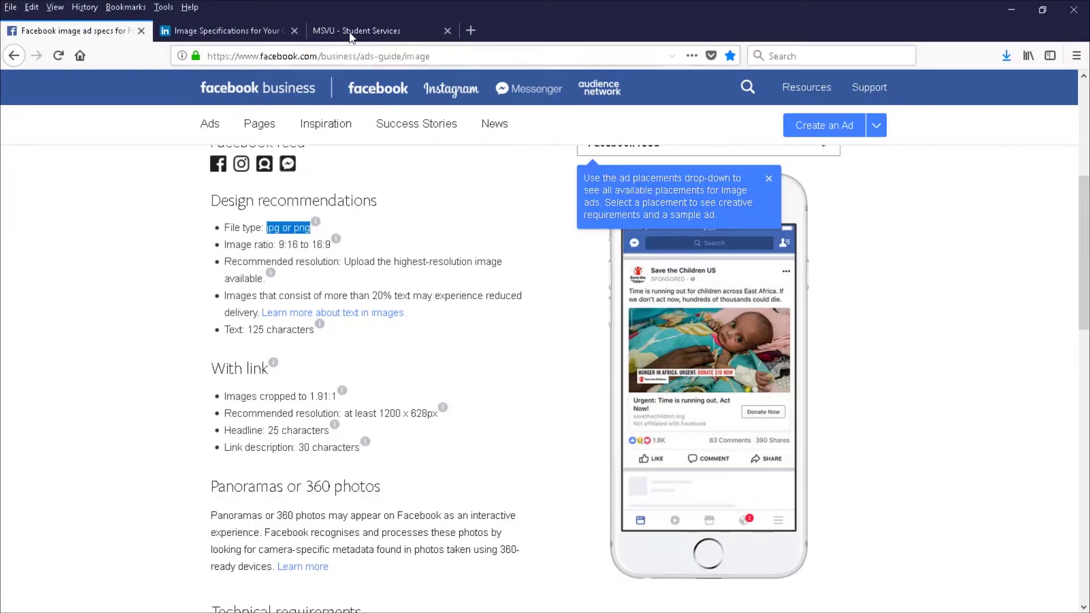
click(227, 30)
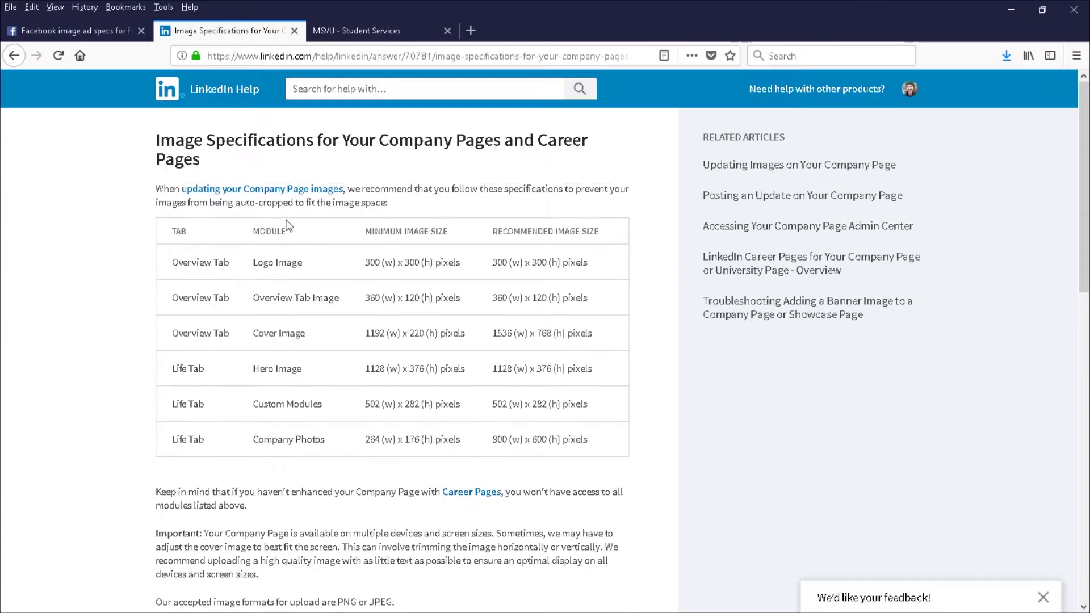
scroll(340, 358, down, 3)
scroll(343, 413, down, 3)
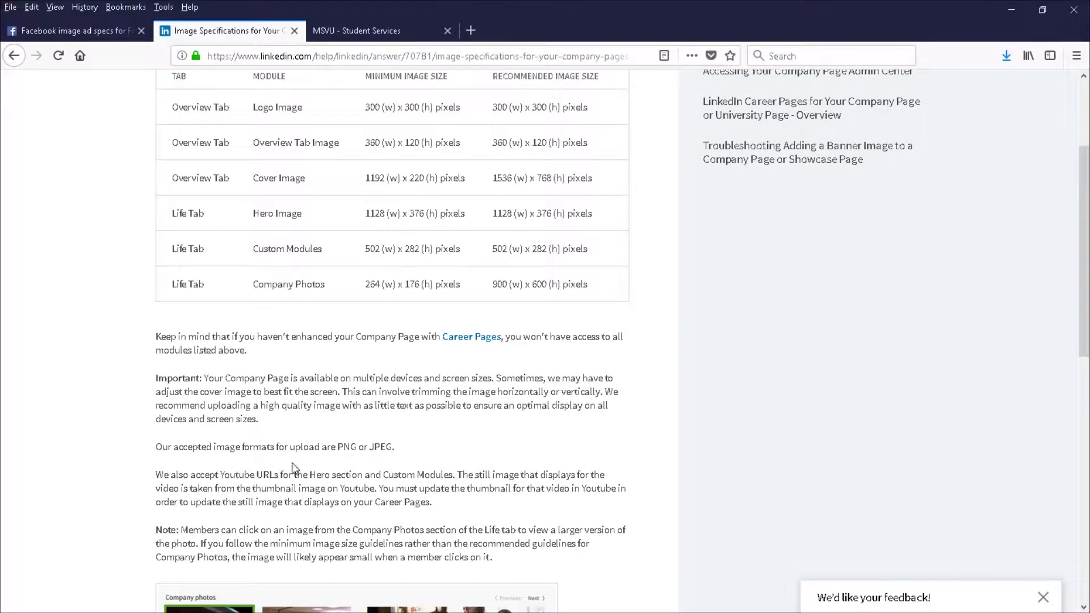
drag(351, 447, 392, 447)
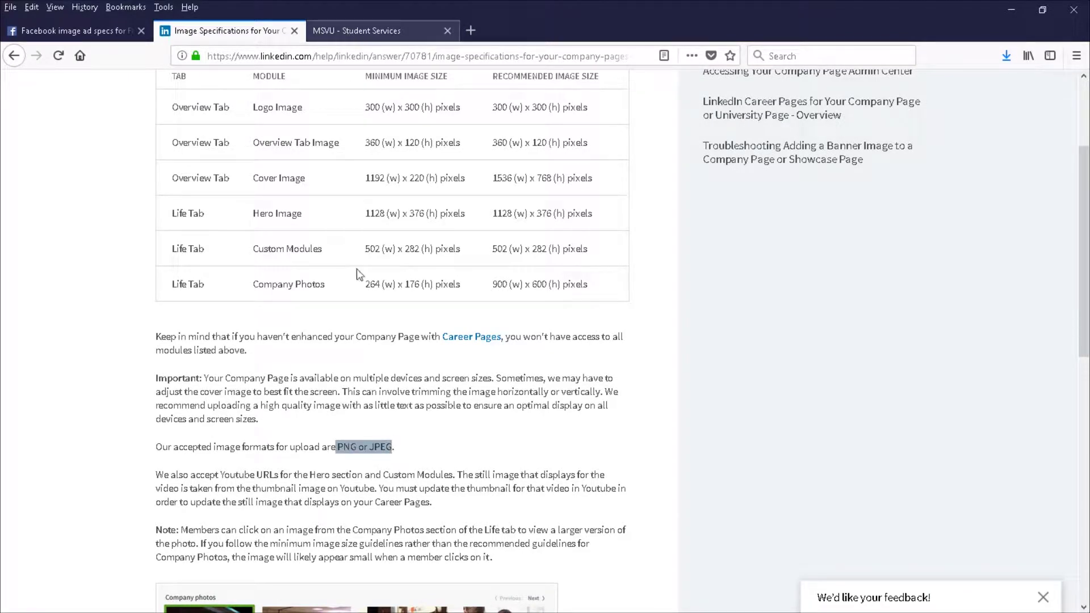
click(346, 447)
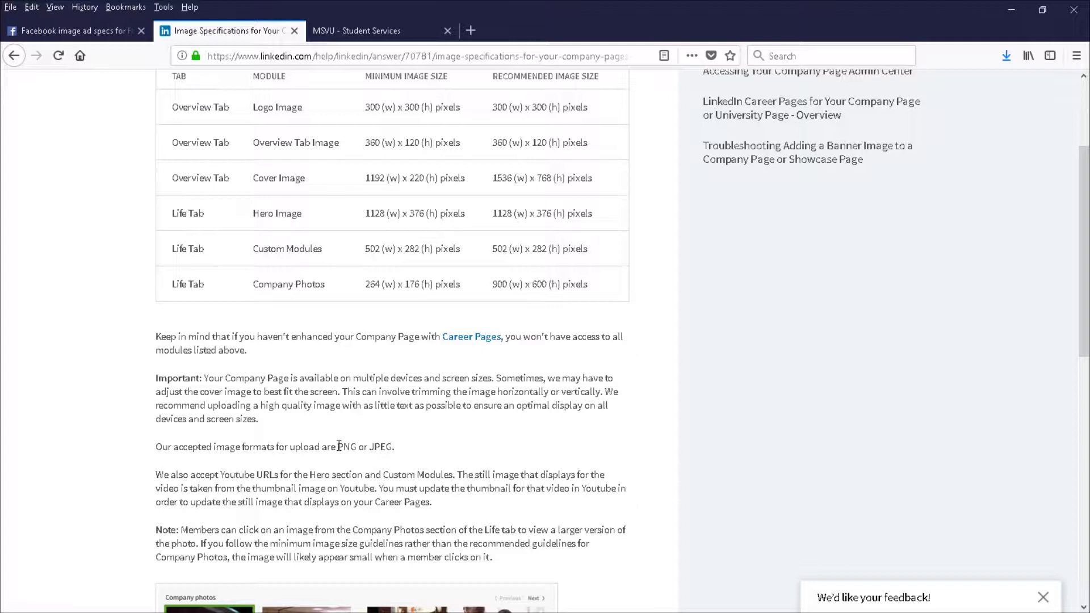
drag(339, 446, 356, 448)
click(318, 448)
click(103, 35)
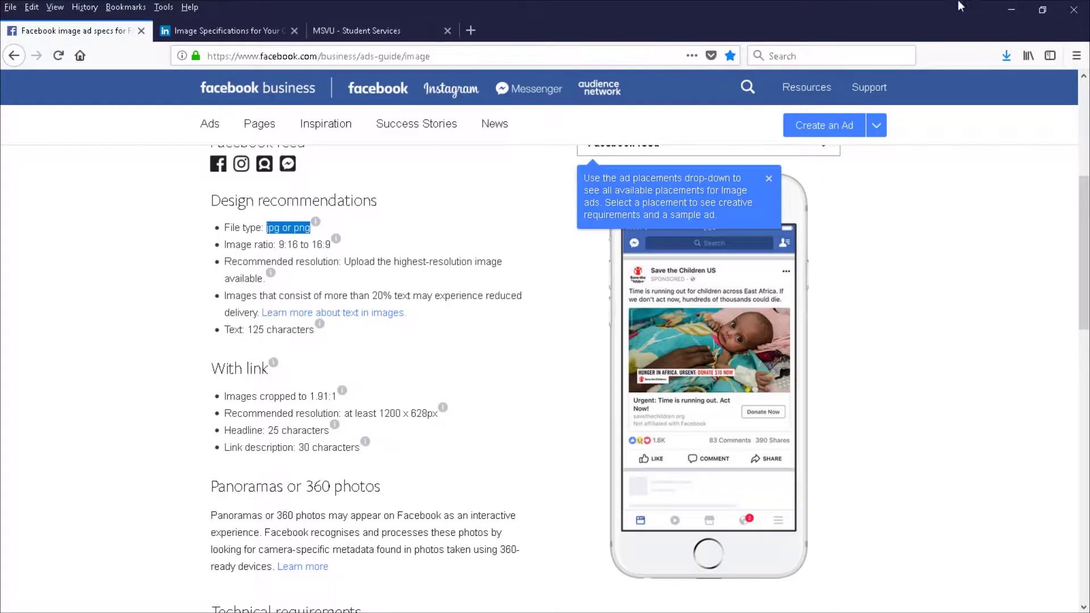
click(1012, 11)
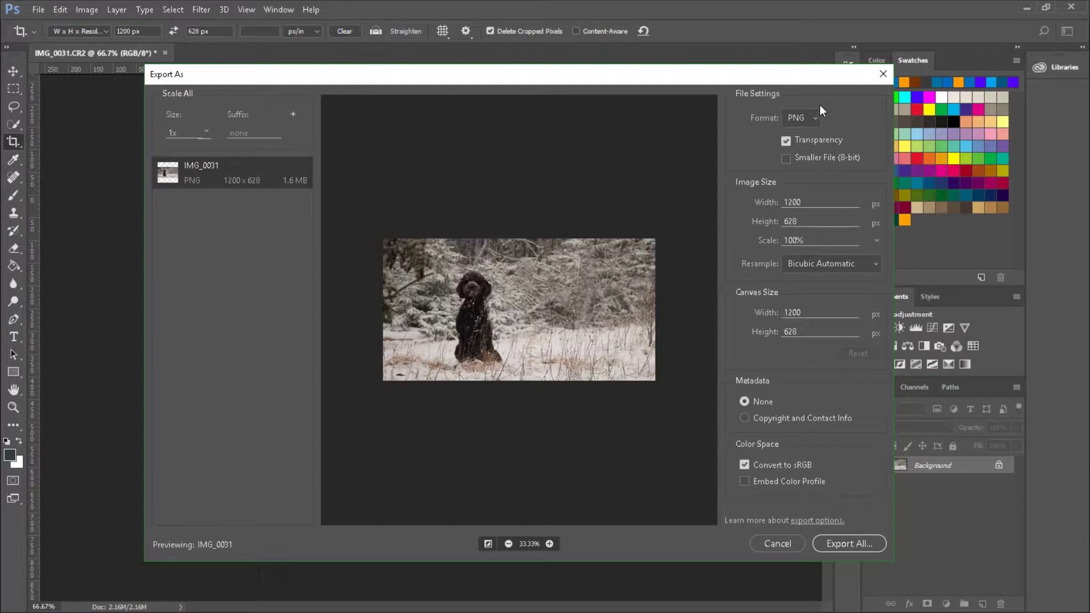
- Switch to Photos and examine the transparent-to-white example and the PNG versus JPEG comparison image
drag(0, 40, 476, 11)
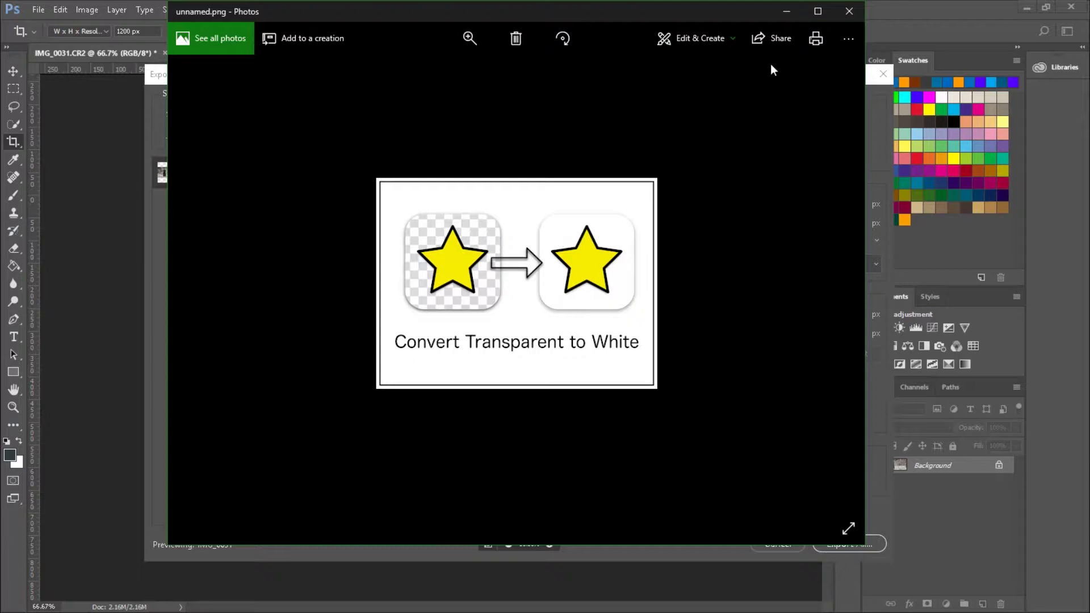
click(849, 12)
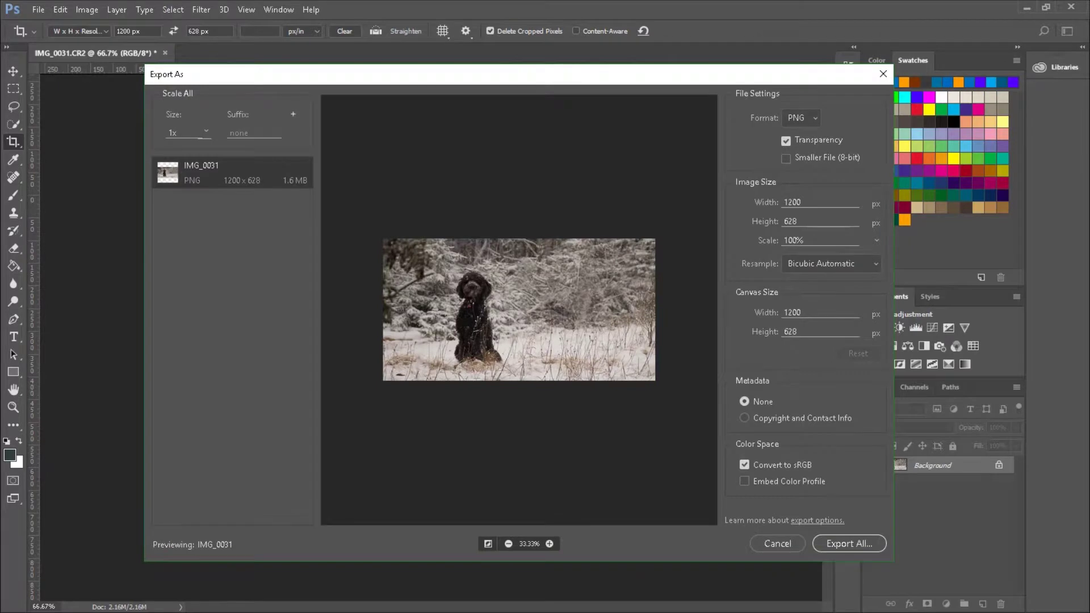
drag(624, 75, 681, 47)
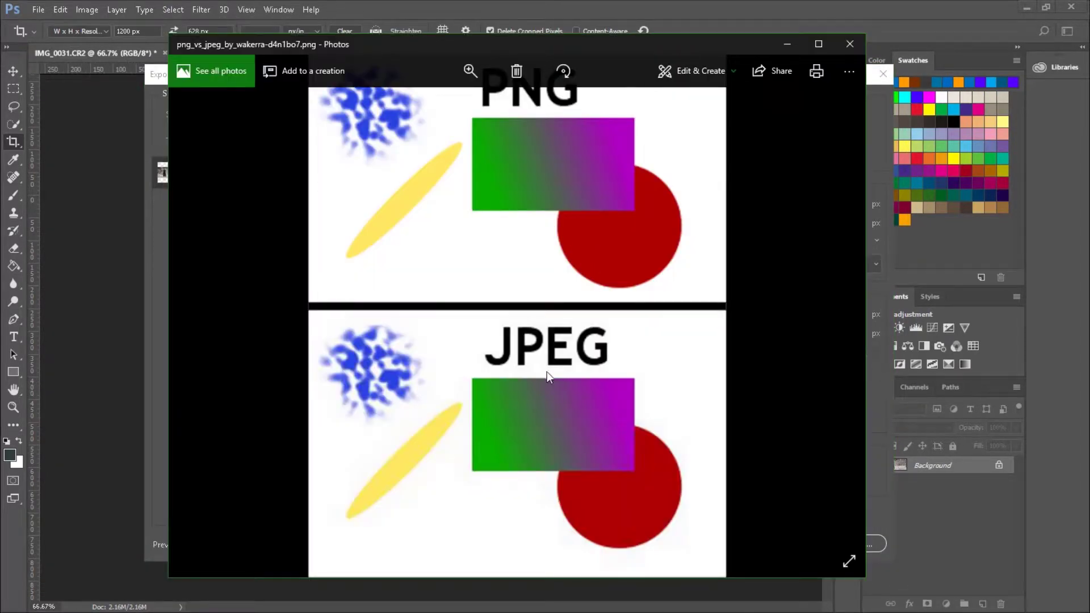
key(Right)
key(Left)
key(alt+Tab)
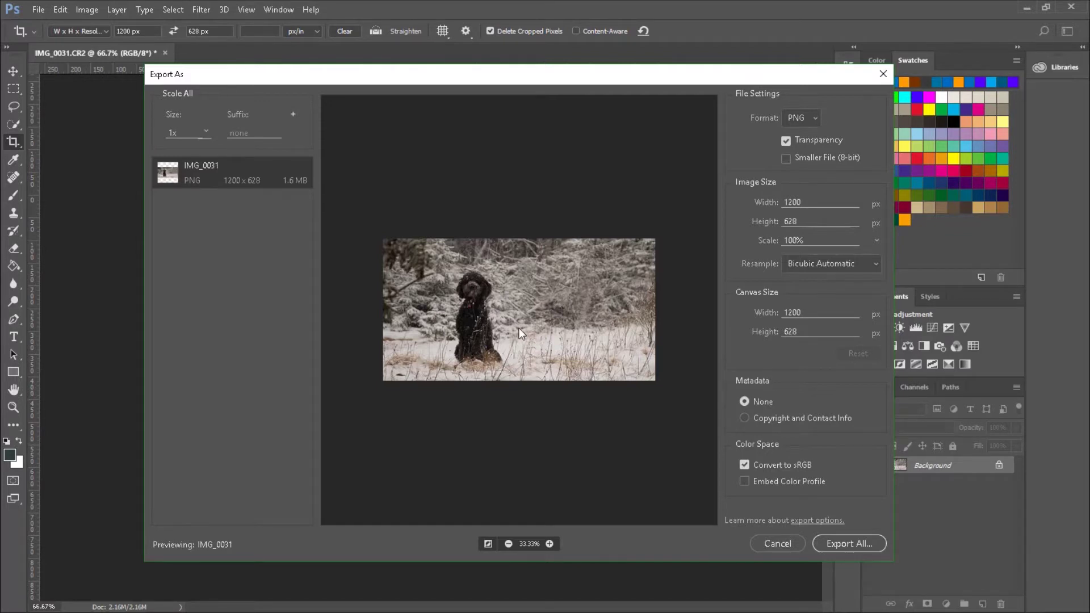
- Set the export format to JPG with a quality of 76%
click(815, 118)
click(798, 143)
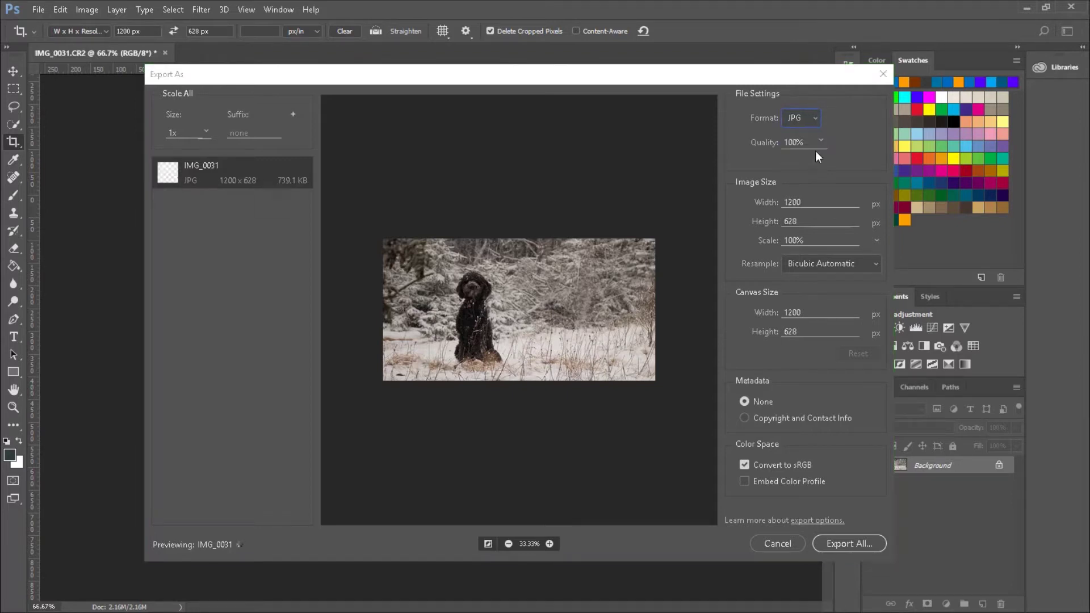
click(822, 140)
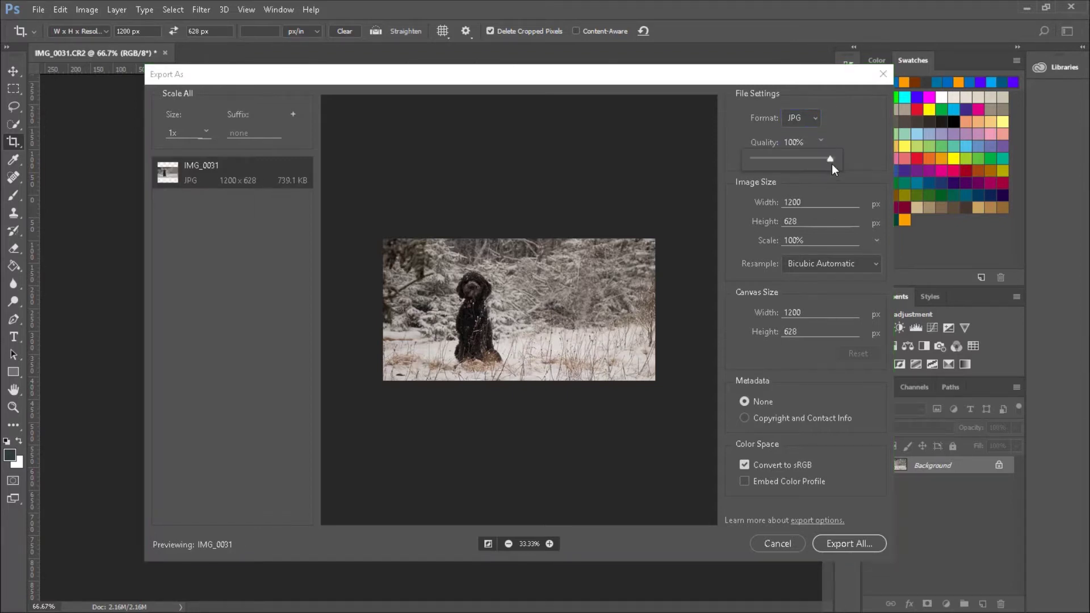
mouse_move(831, 161)
mouse_down()
mouse_move(801, 158)
mouse_move(813, 158)
mouse_up()
drag(791, 74, 767, 58)
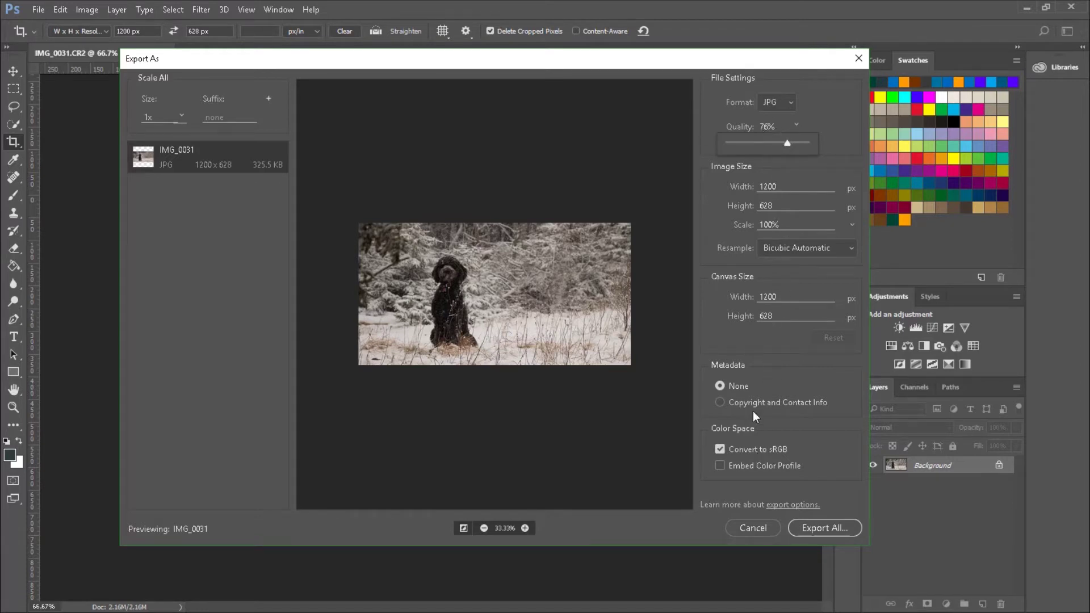
- Export the photo to the Desktop with the file name "final for web Dog winter.jpg"
click(820, 528)
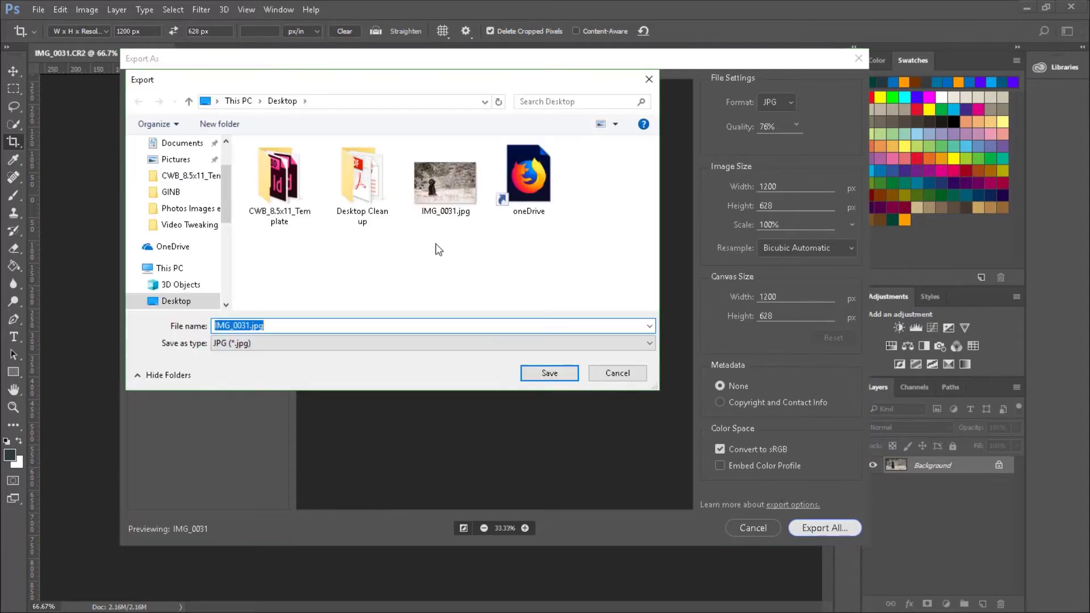
click(251, 326)
double_click(237, 325)
key(BackSpace)
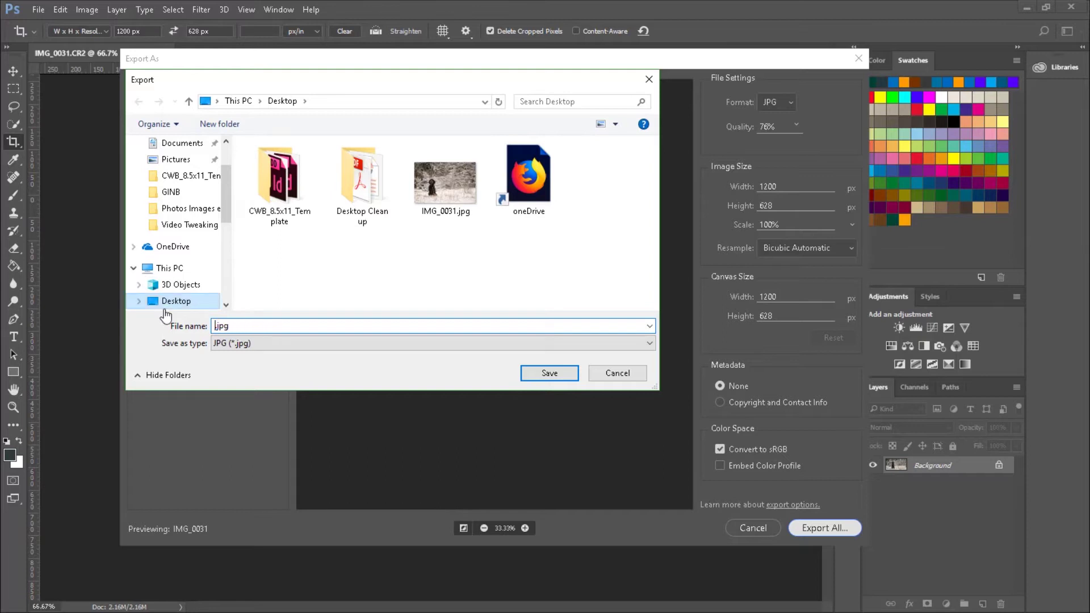
text(fill)
key(BackSpace)
key(BackSpace)
text(nal for web Dog winter)
click(535, 376)
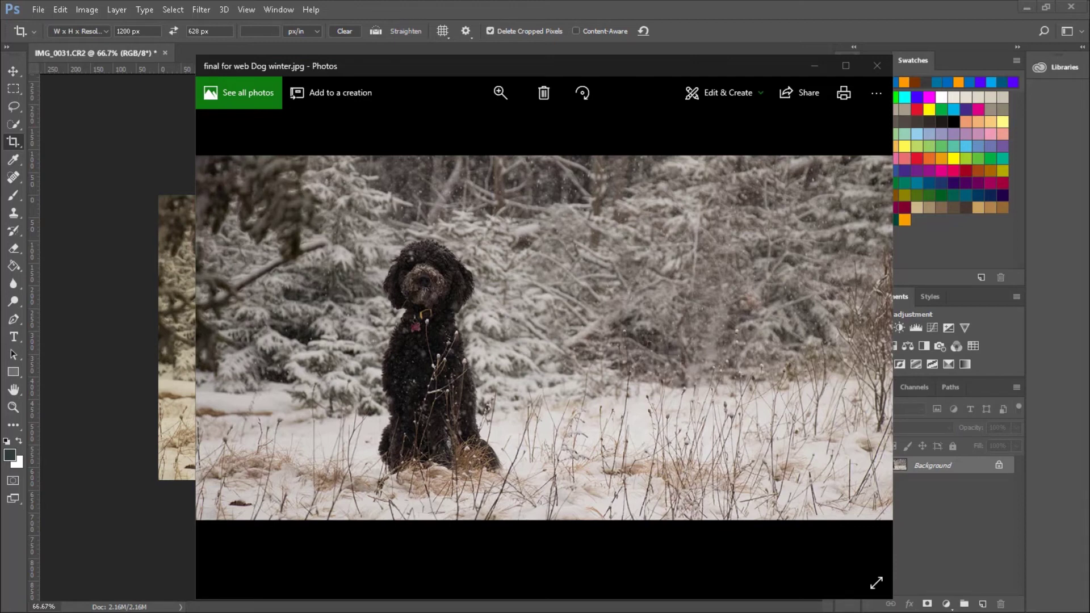
- Check the exported JPG's file properties from Photos, and close the image to return to Photoshop
key(alt+Return)
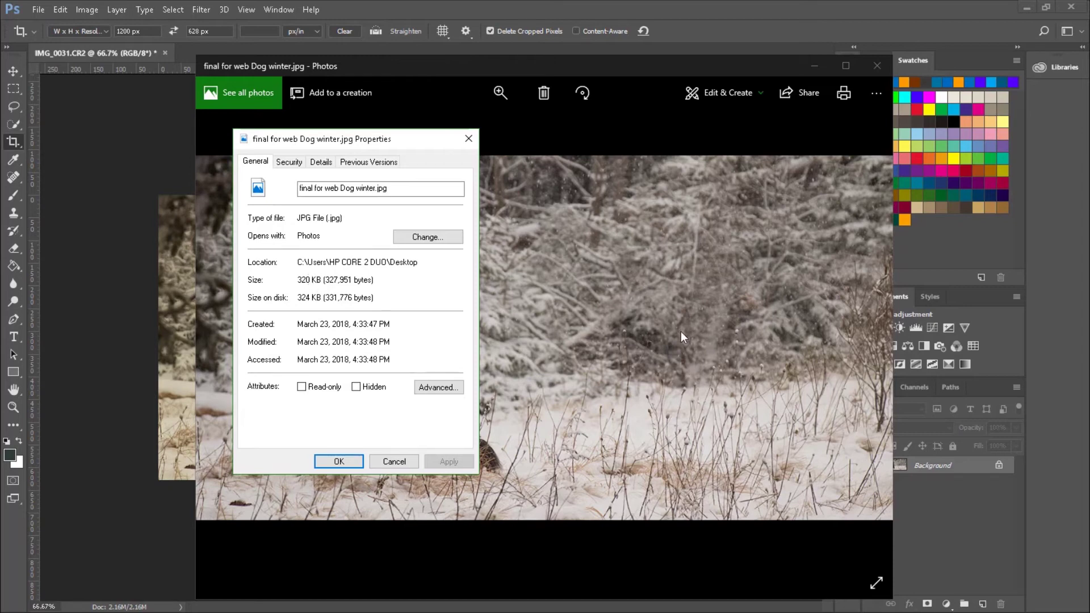
click(400, 462)
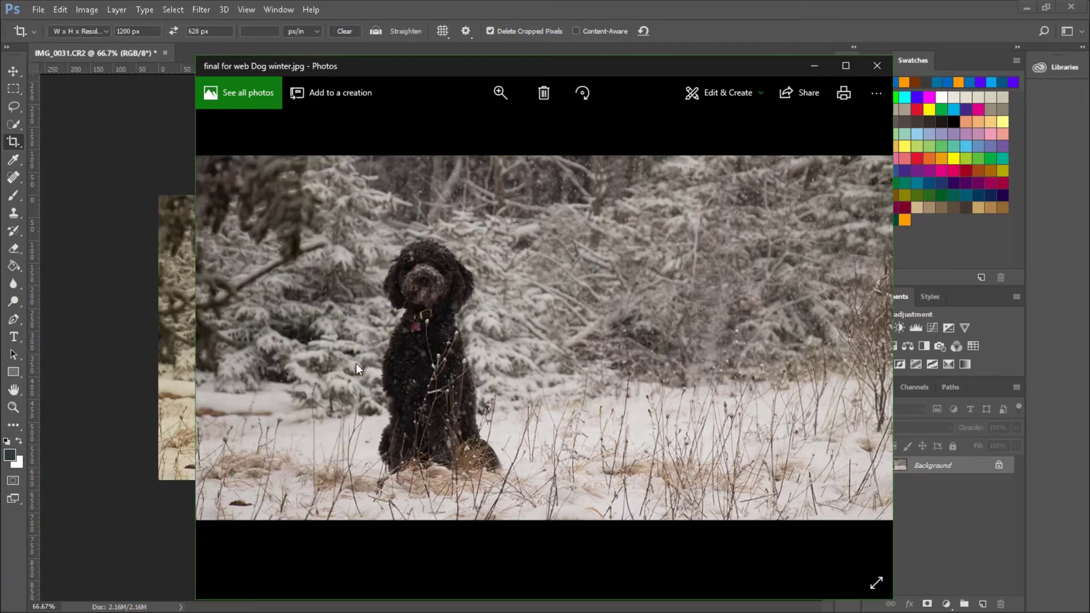
click(877, 66)
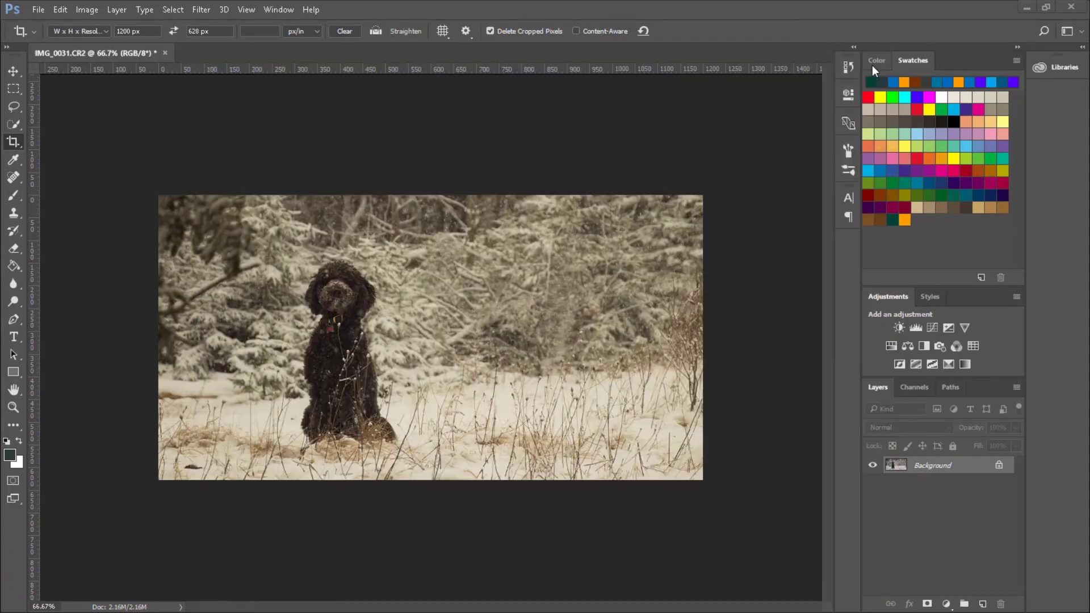